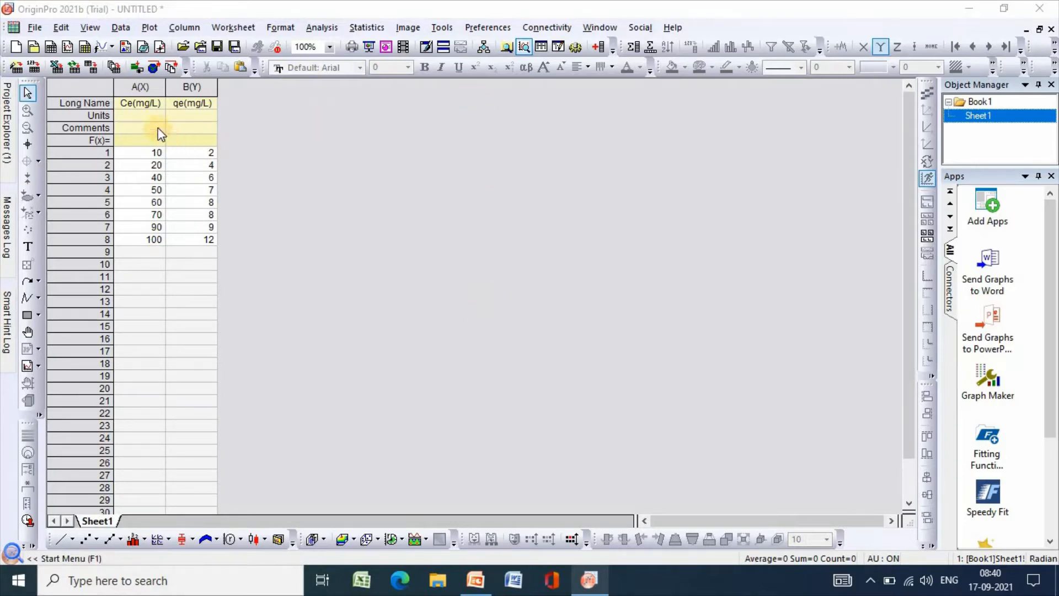
click(153, 89)
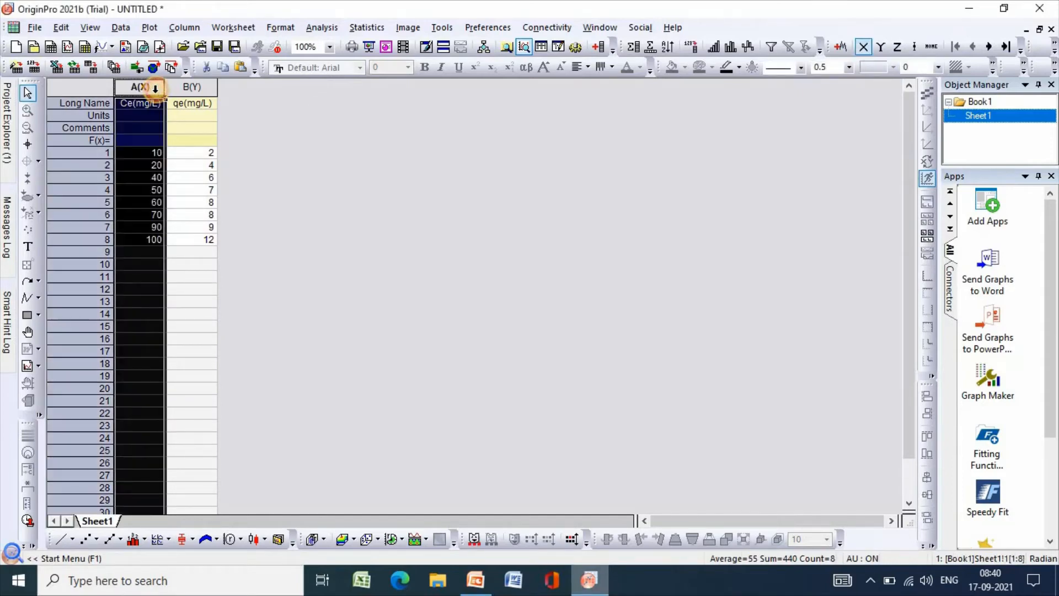
click(181, 91)
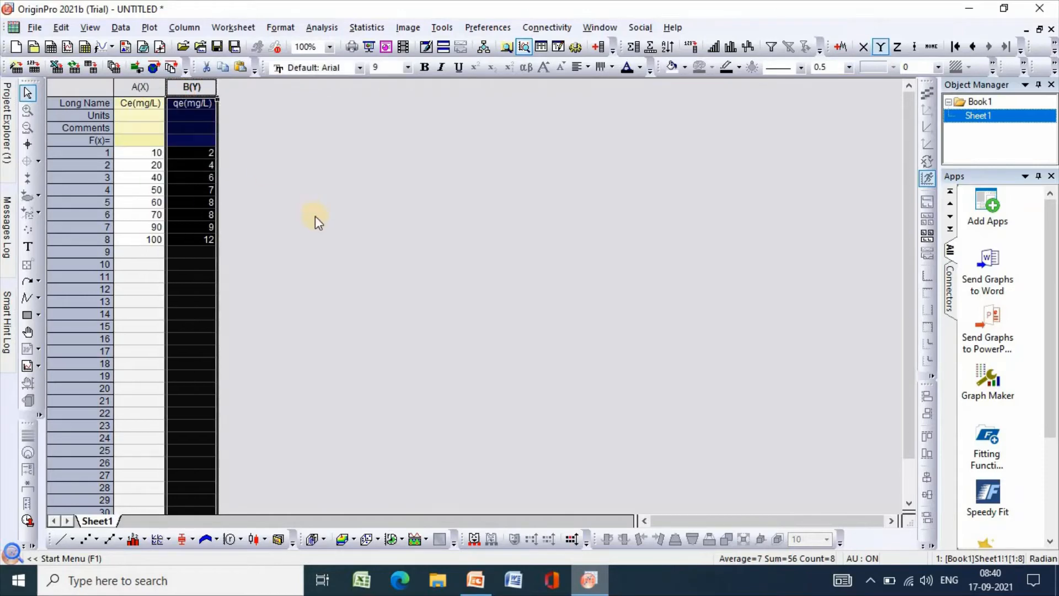
click(314, 217)
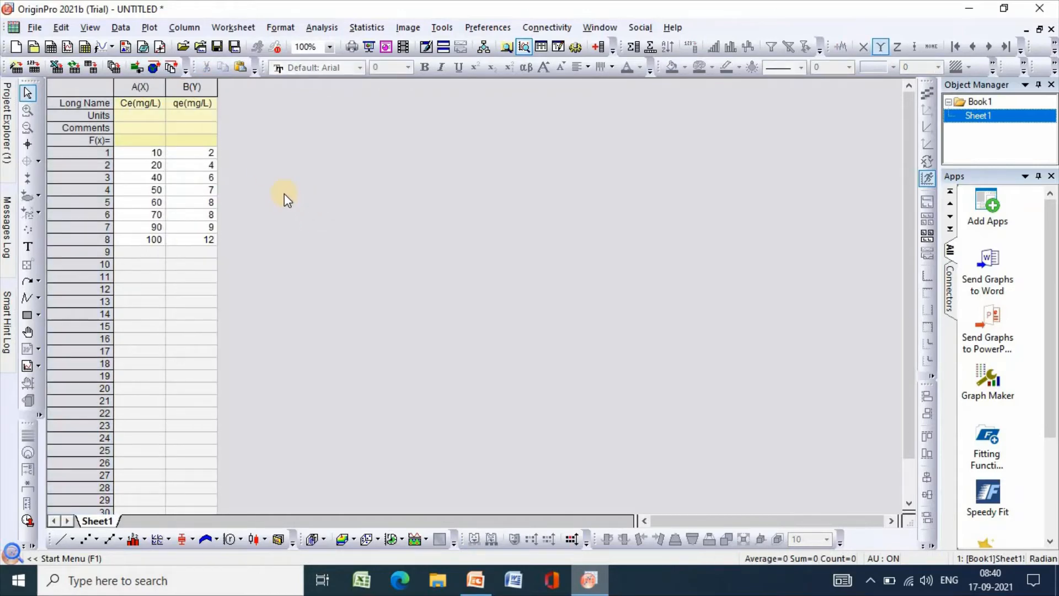
Add three new columns to the end of the worksheet.
click(599, 49)
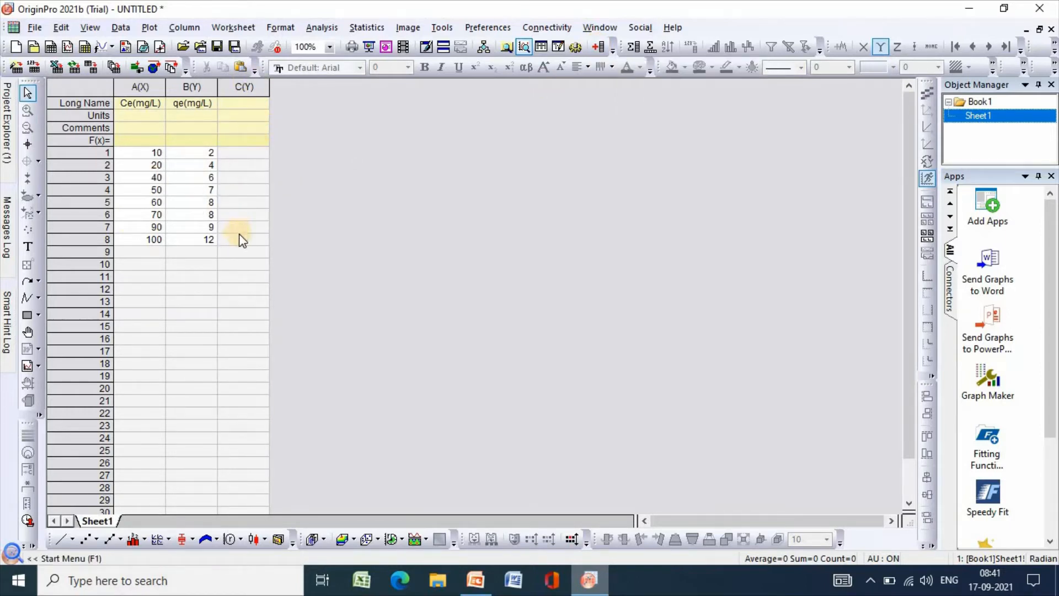
click(597, 46)
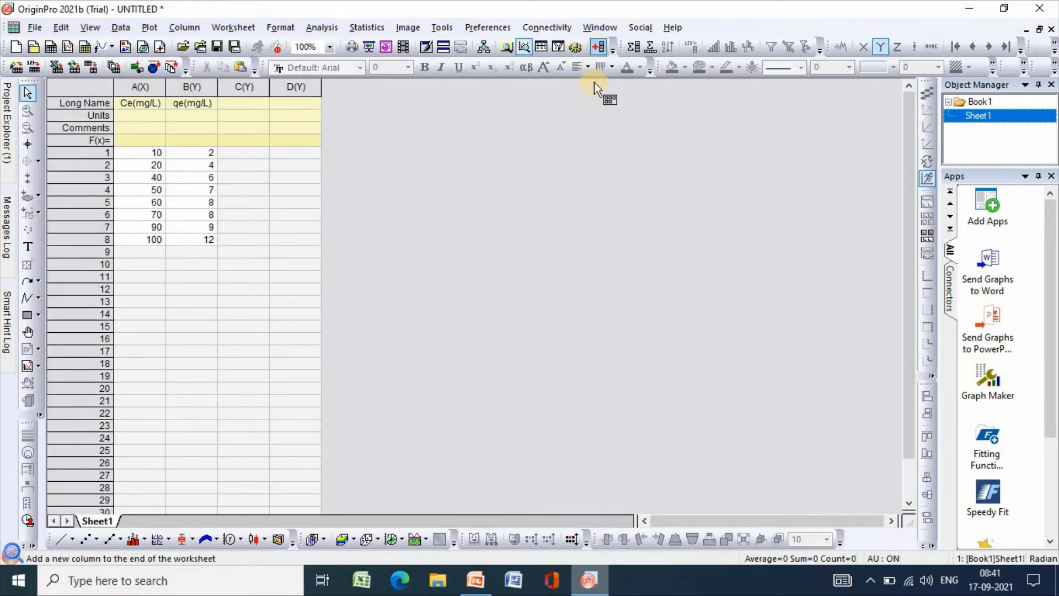
click(597, 47)
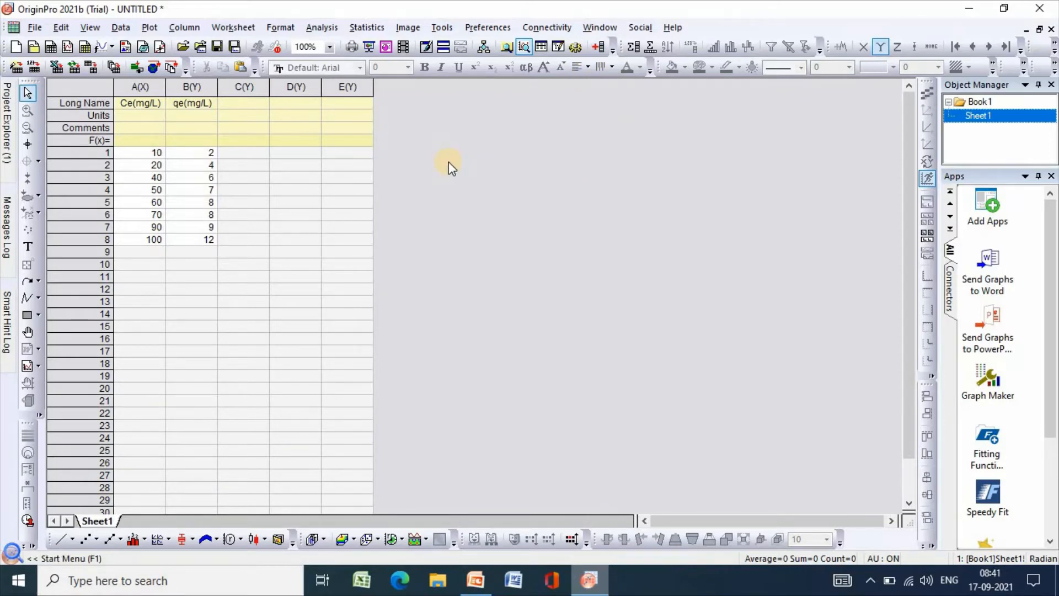
Enter lnCe as the long name of column C.
click(243, 103)
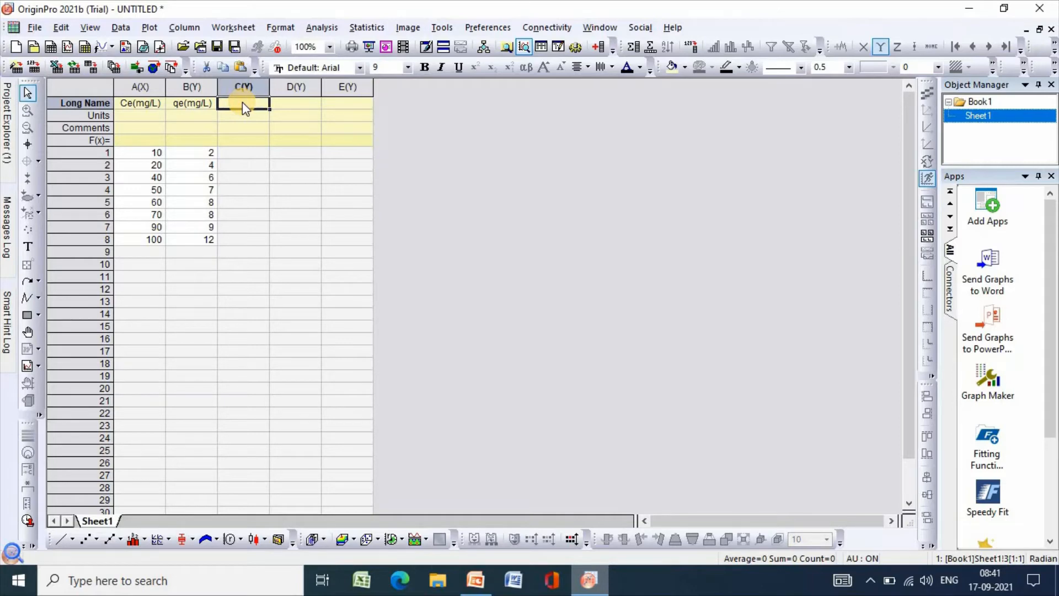
text(ln)
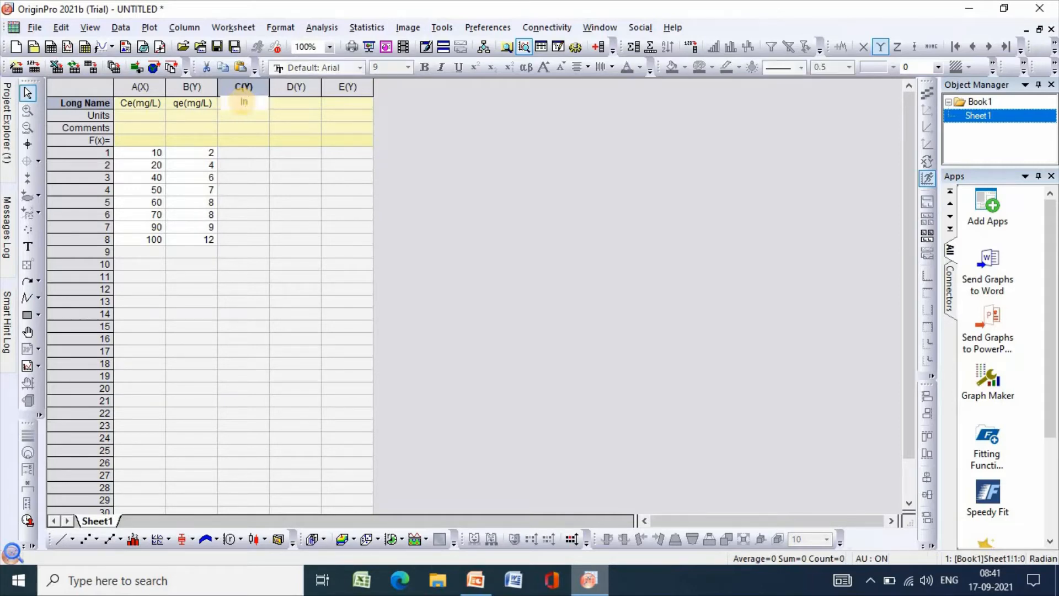
text(Ce)
key(Return)
click(257, 117)
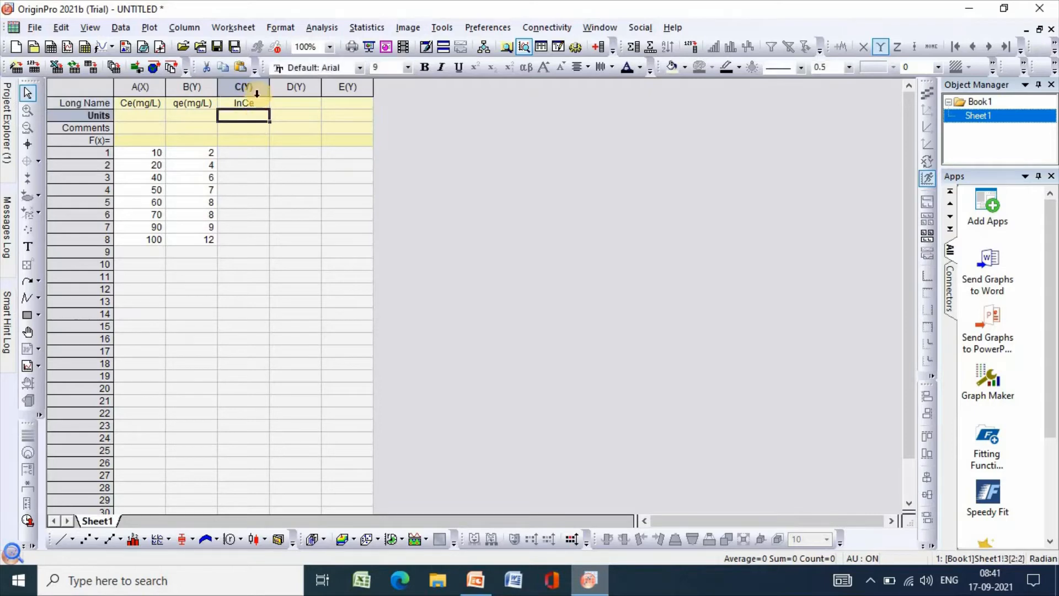
Fill the lnCe column with values computed by the formula ln(Col("Ce(mg/L)")).
click(253, 88)
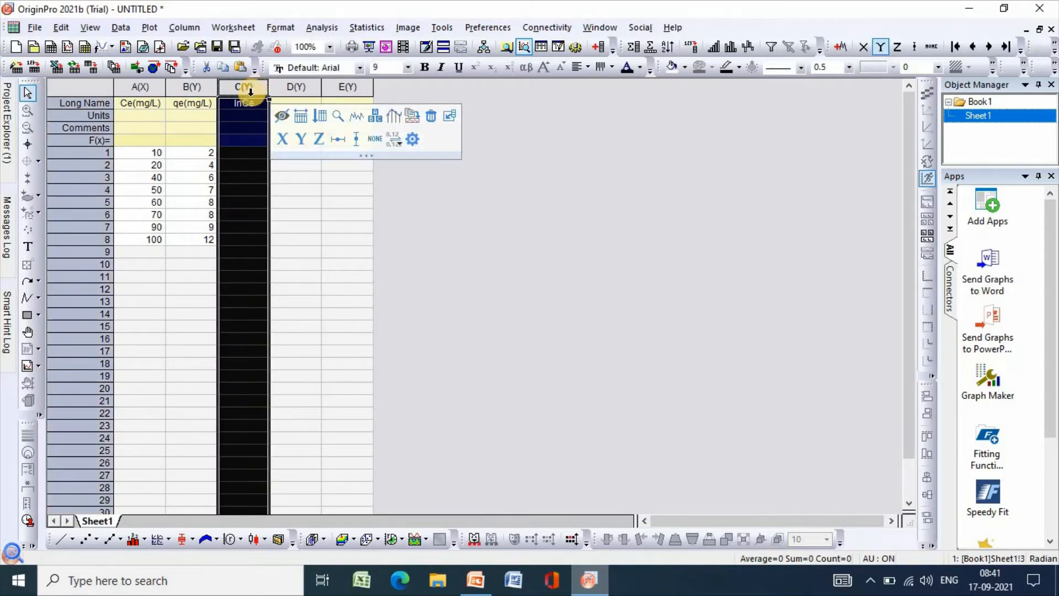
right_click(243, 124)
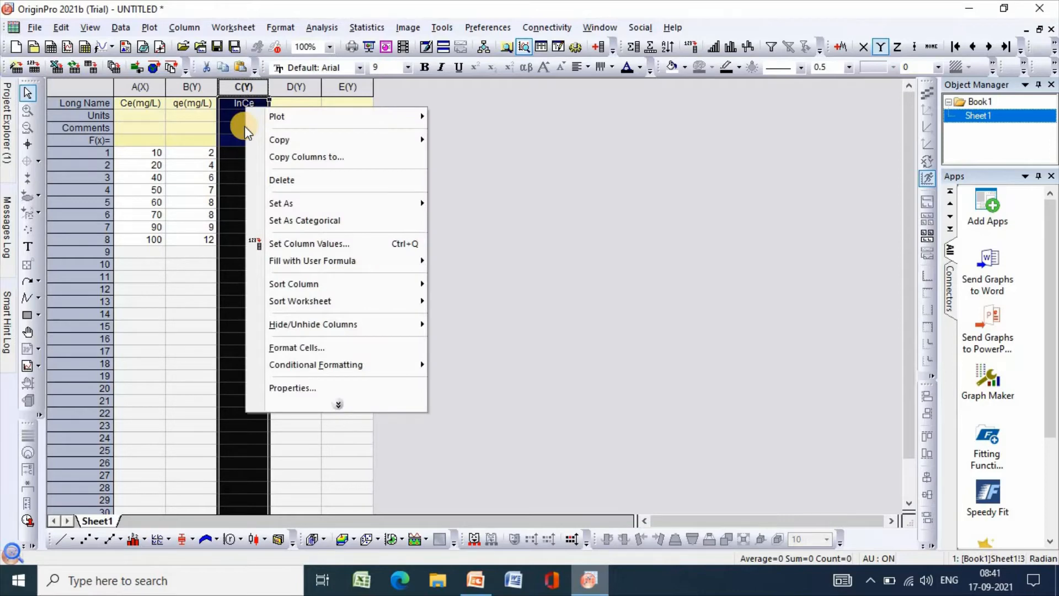
click(330, 244)
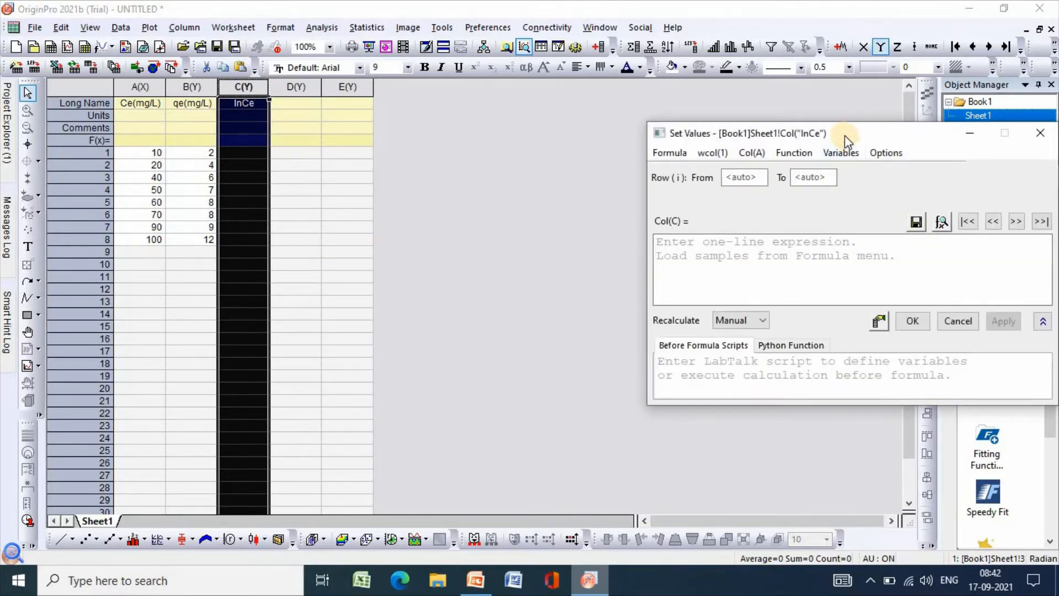
drag(772, 123, 639, 103)
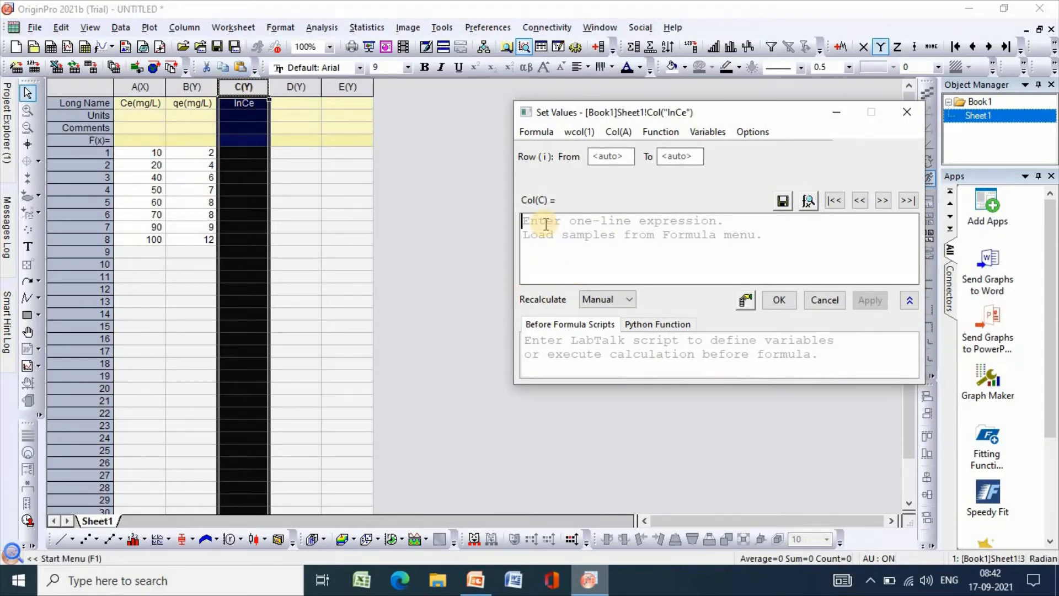
text(l)
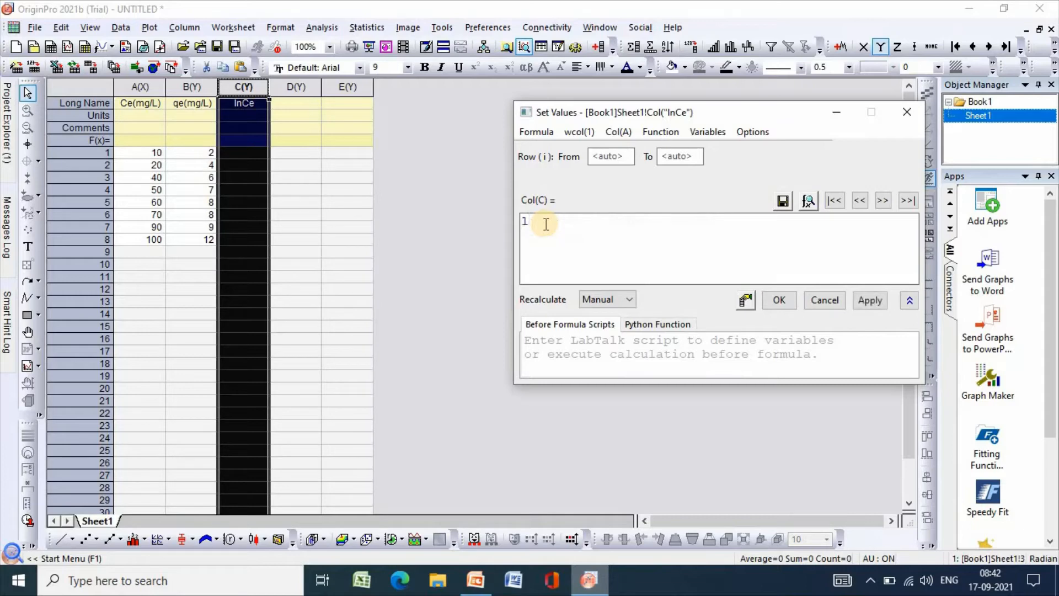
text(n())
click(543, 222)
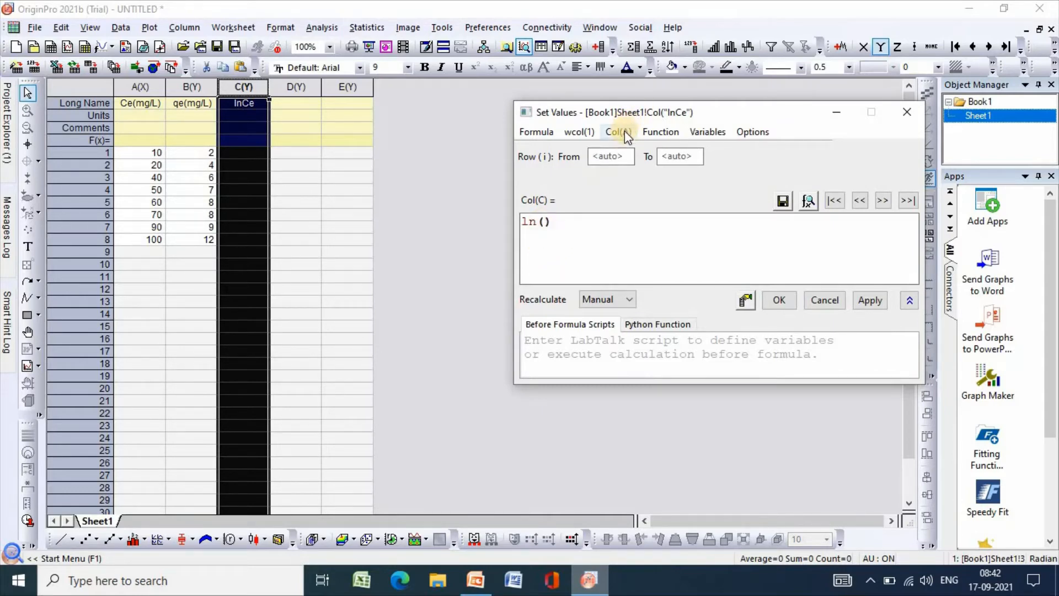
click(624, 132)
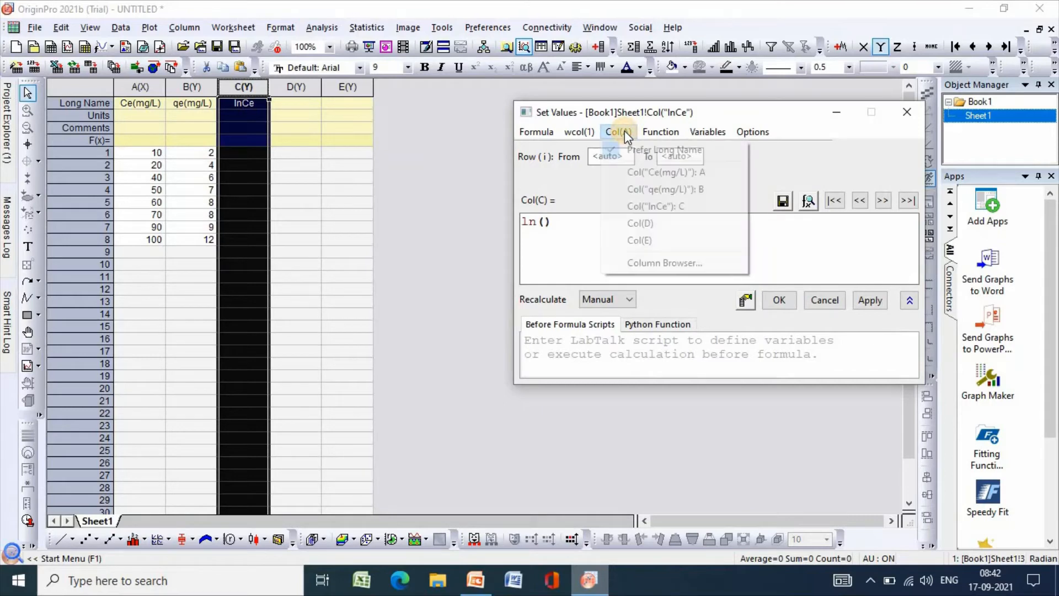
click(647, 170)
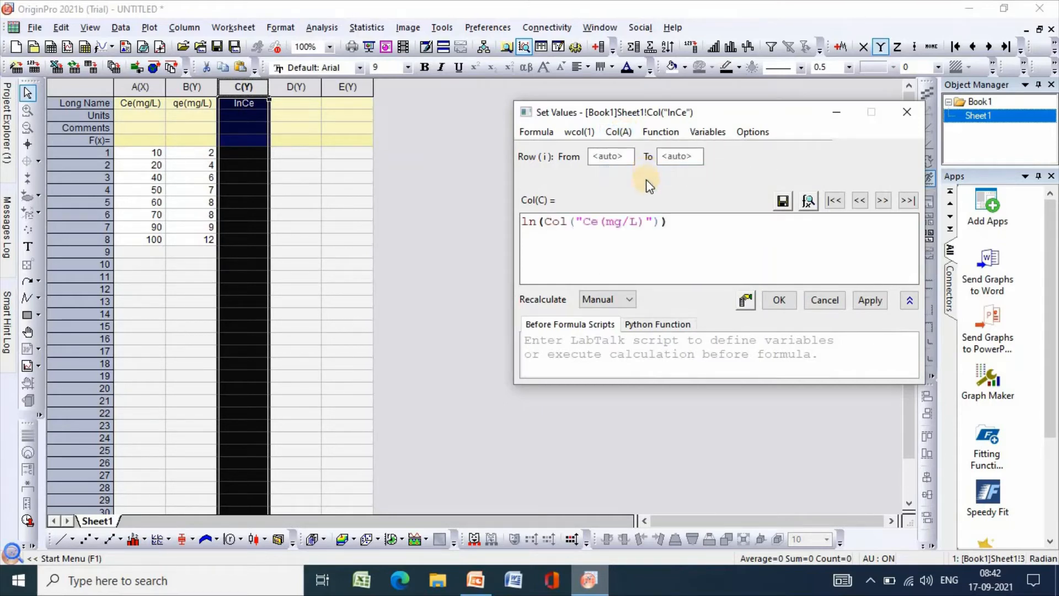
click(869, 299)
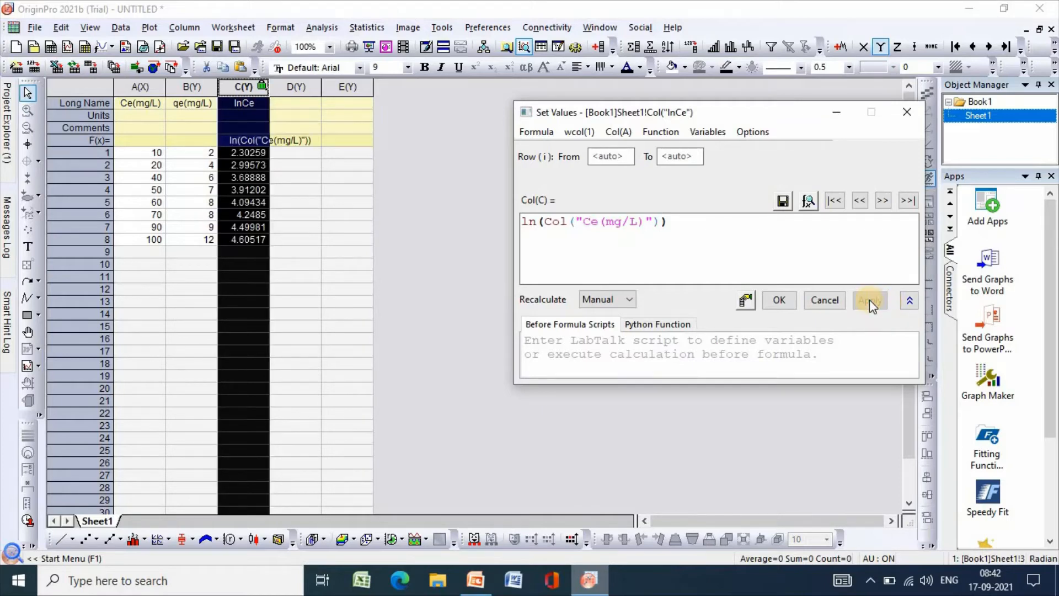
click(780, 301)
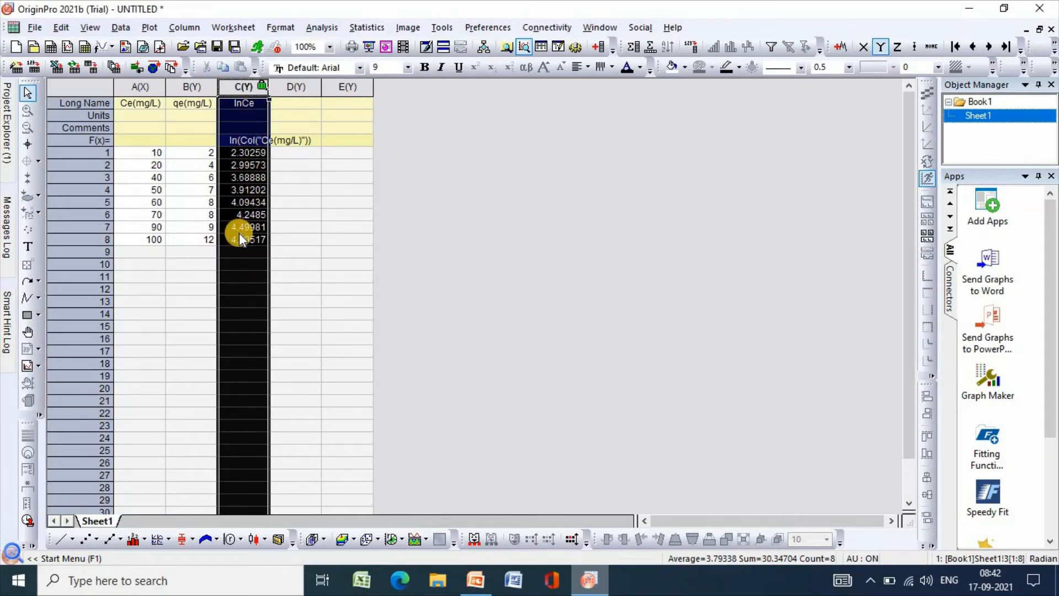
Enter lnqe as the long name of column D.
click(302, 103)
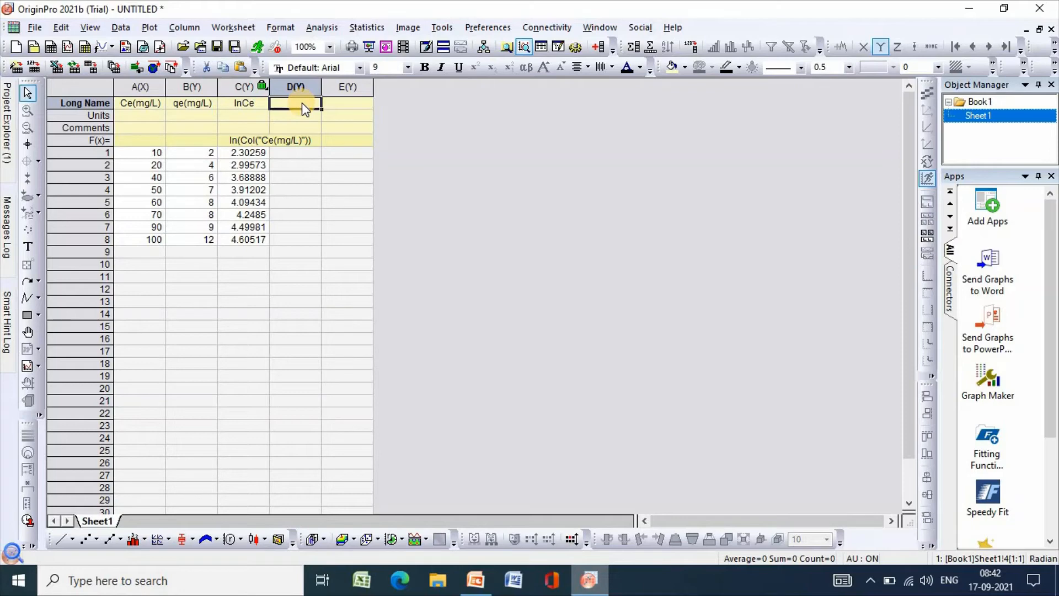
text(lnq)
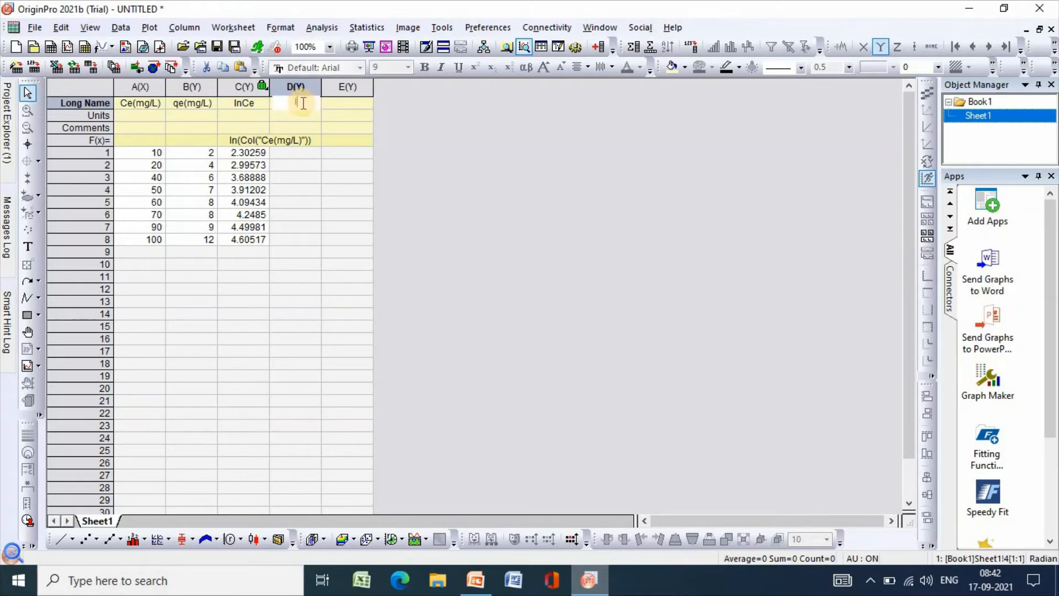
text(e)
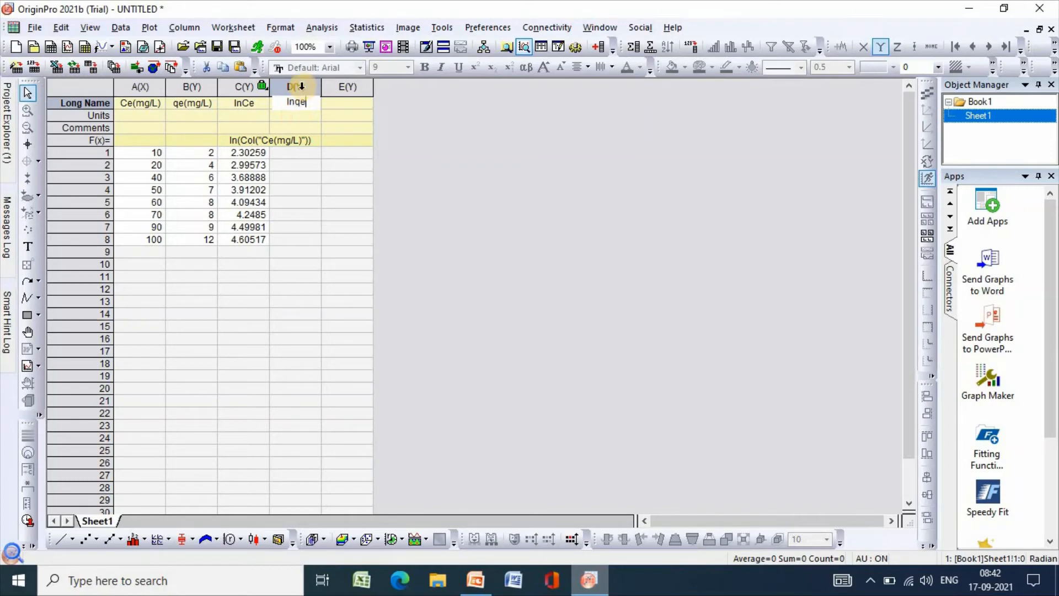
Fill the lnqe column with values computed by the formula ln(Col("qe(mg/L)")).
click(301, 89)
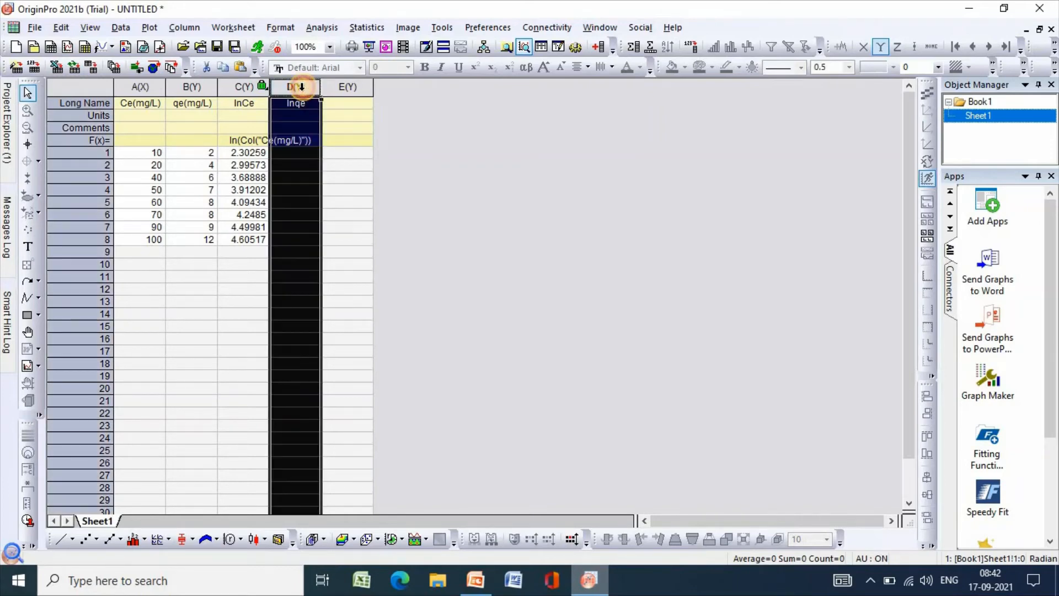
right_click(301, 118)
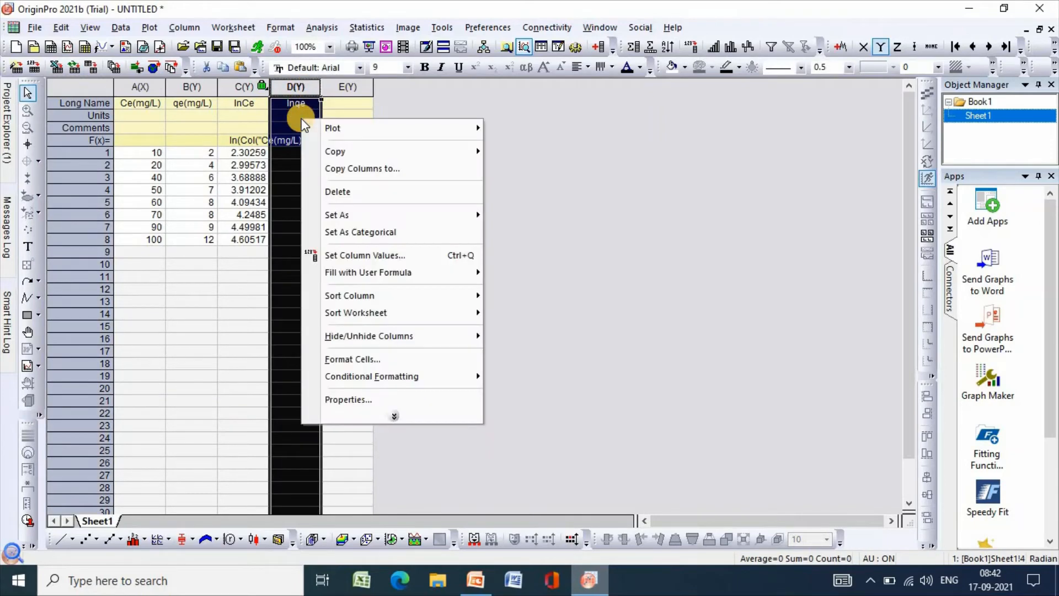
click(372, 256)
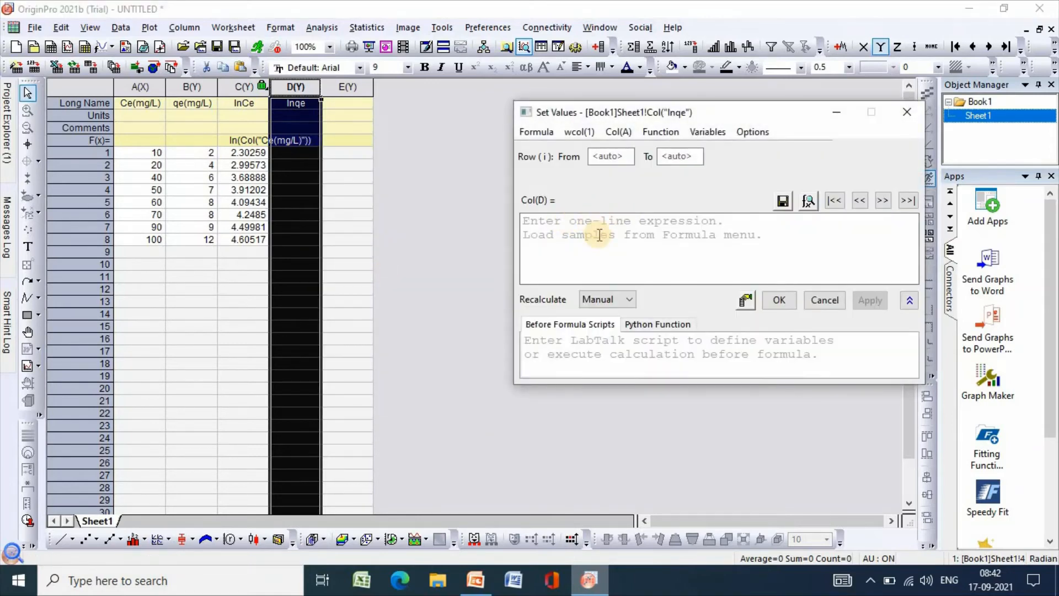
text(ln)
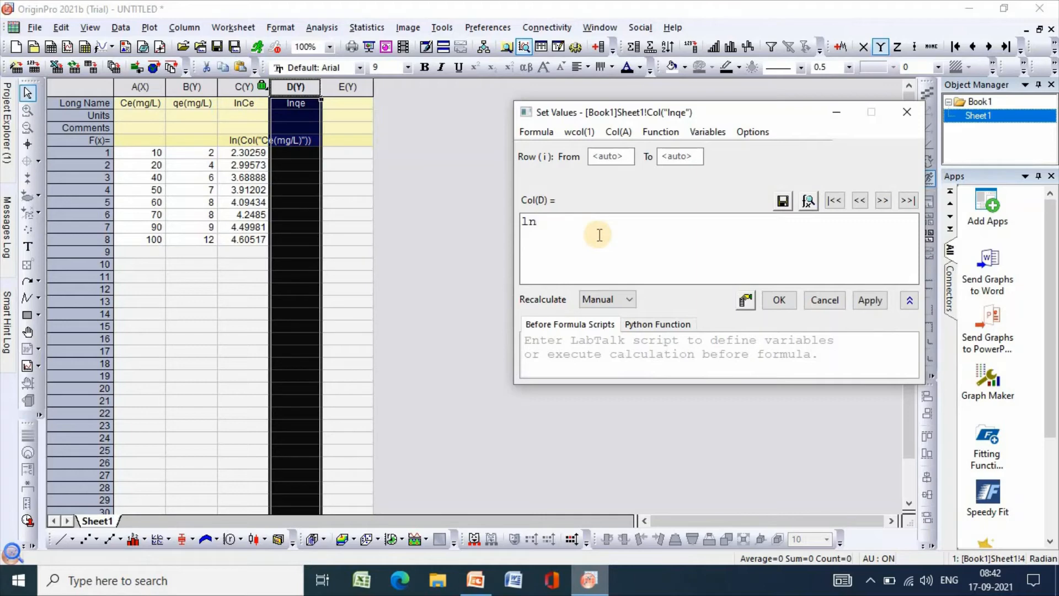
text(())
click(543, 222)
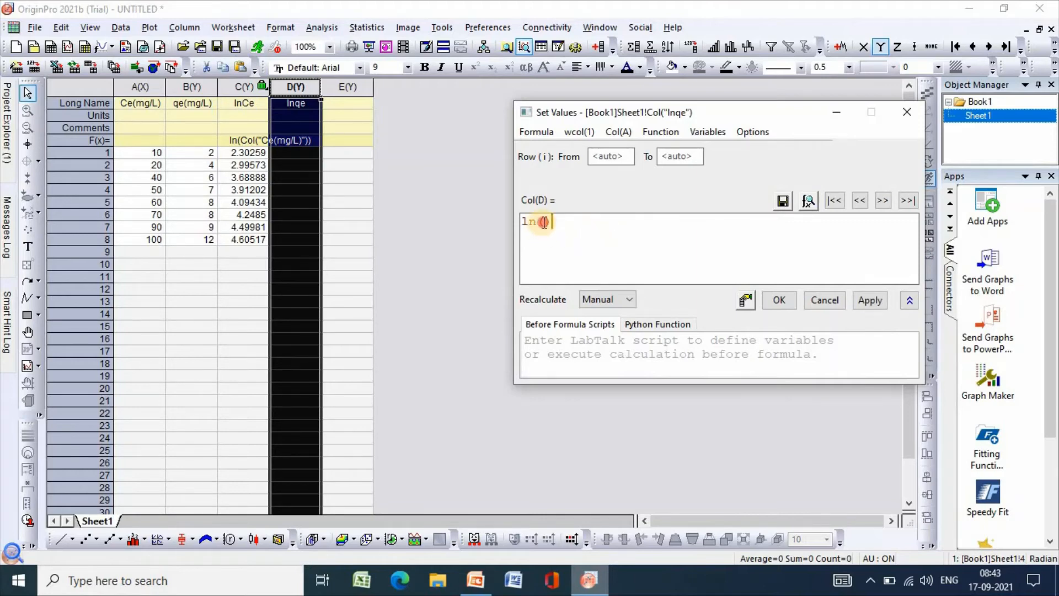
click(618, 133)
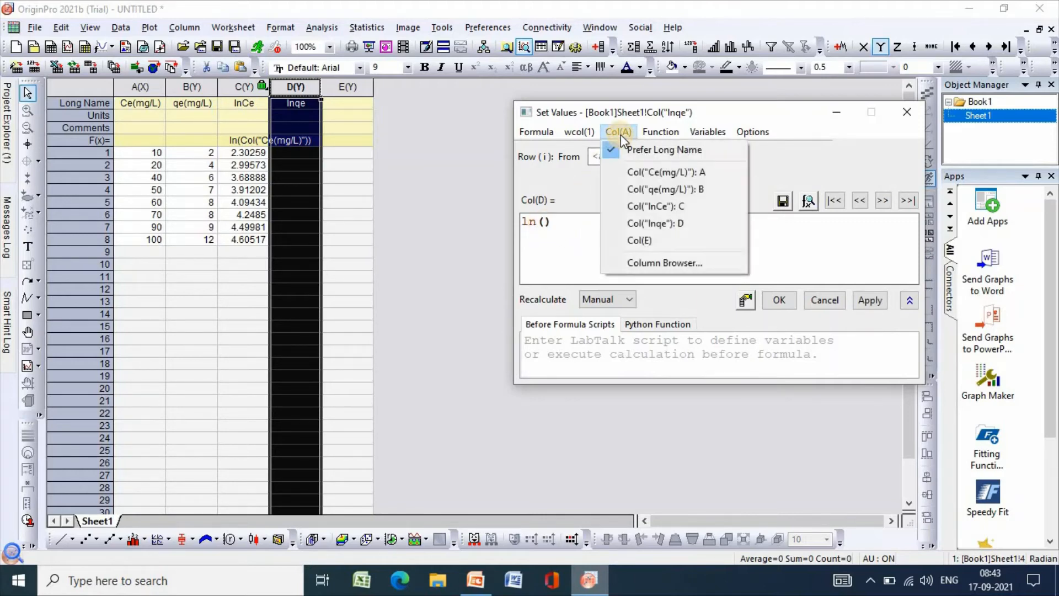
click(656, 189)
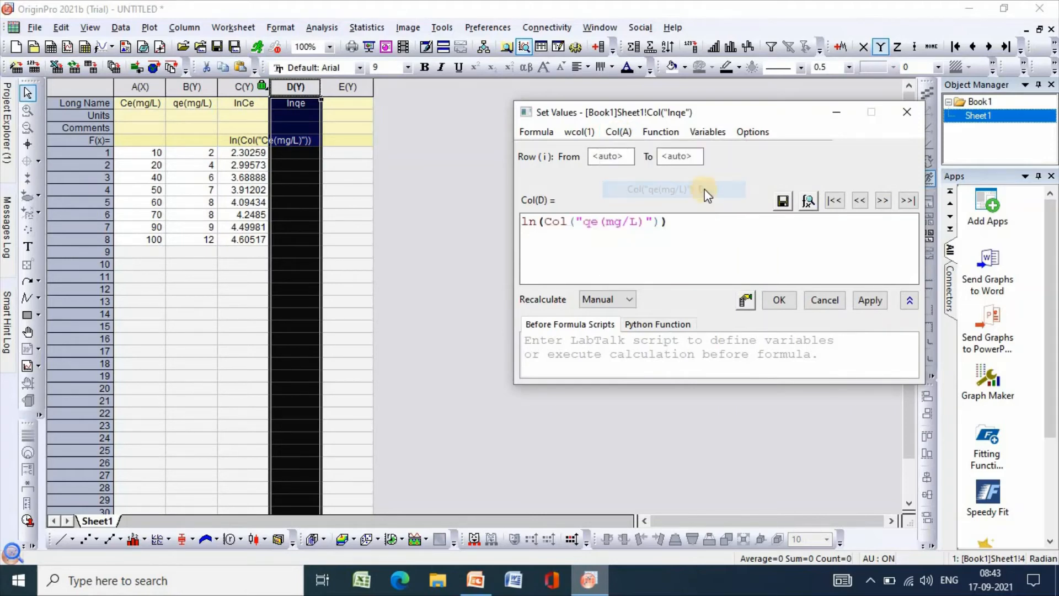
click(868, 300)
click(780, 303)
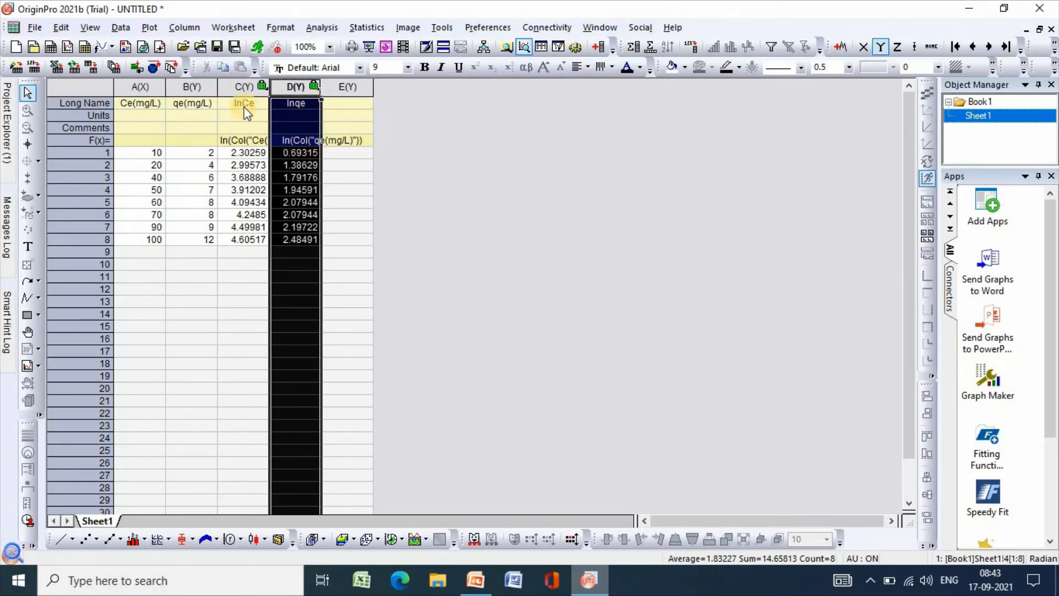
Set the lnCe column as an X column.
click(237, 87)
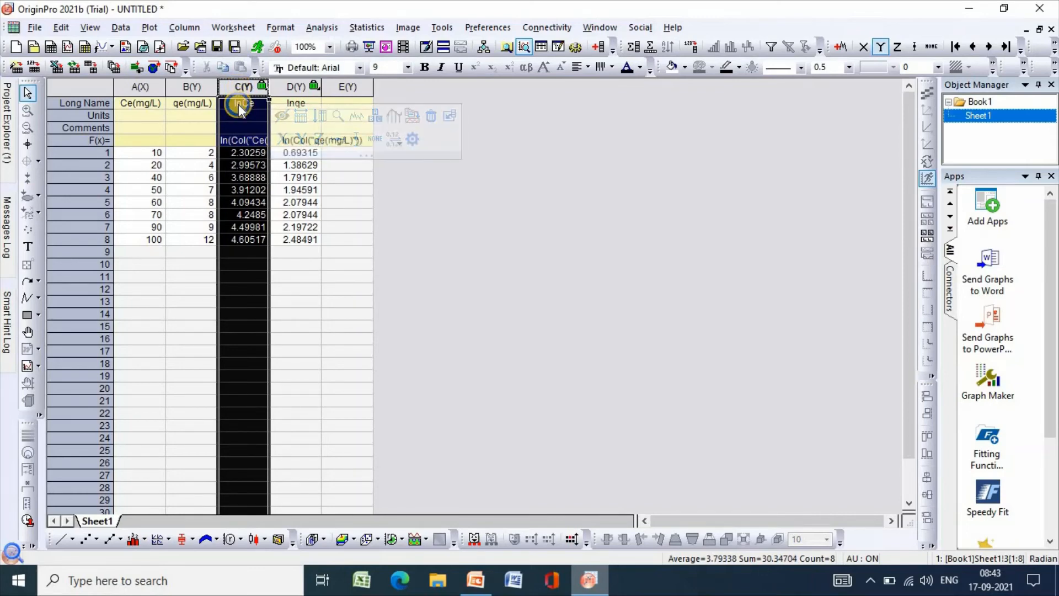
right_click(239, 104)
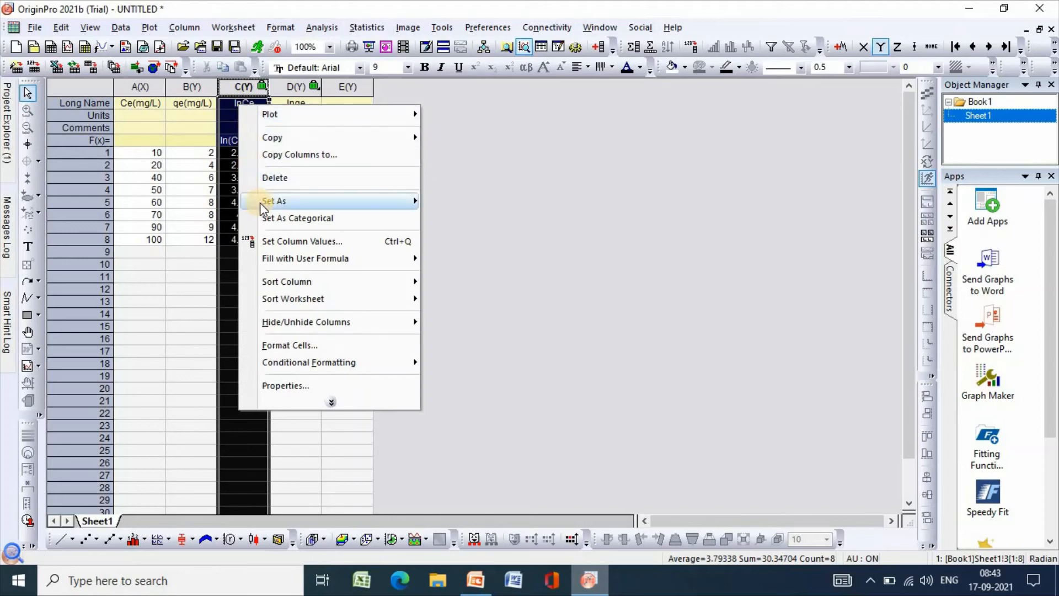
mouse_move(272, 204)
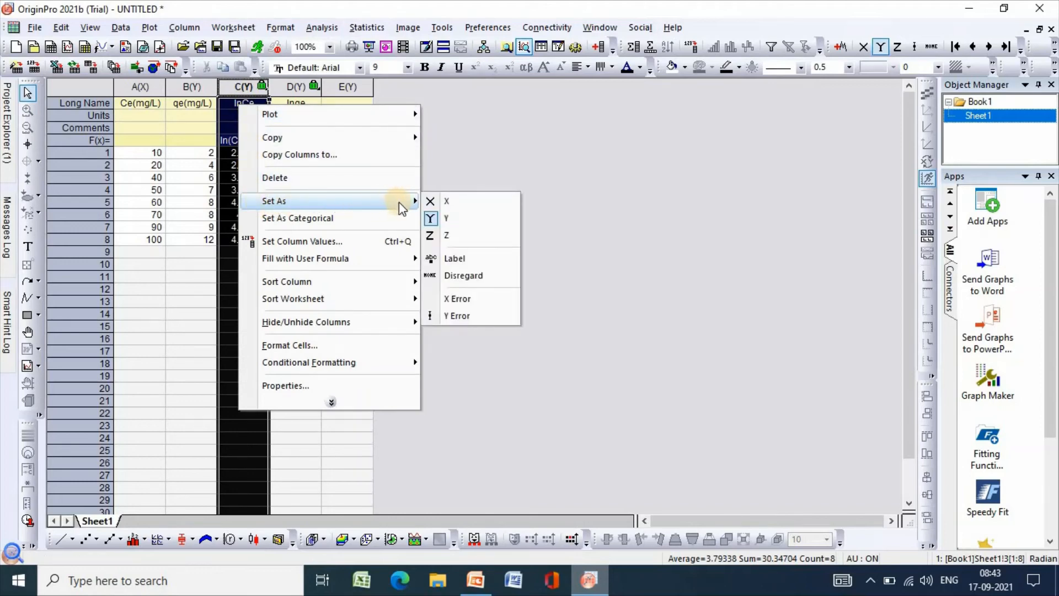
click(455, 200)
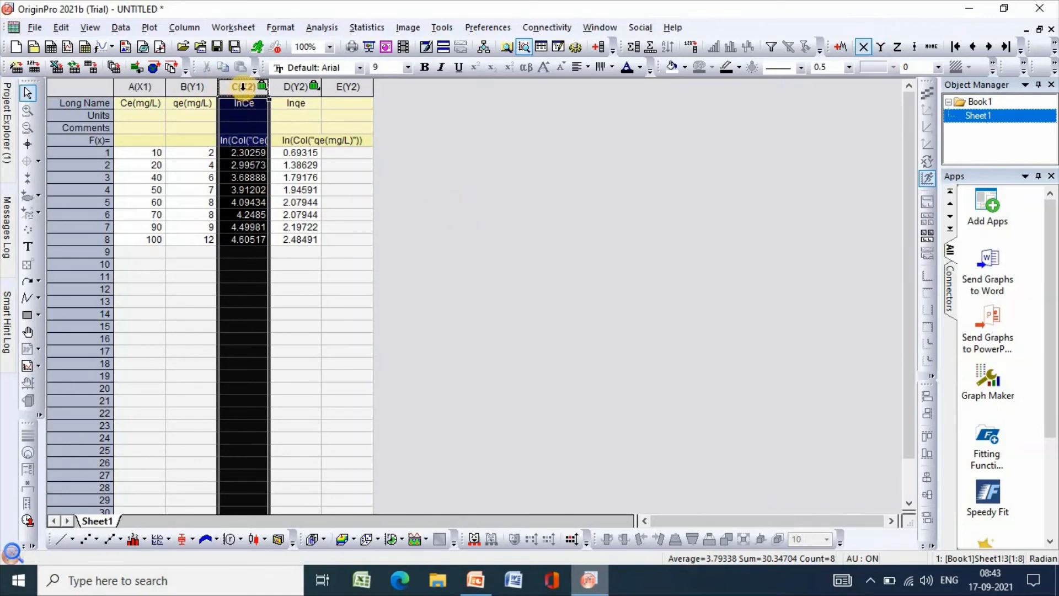
Plot the lnqe column against the lnCe column as a basic 2D line graph.
drag(243, 87, 277, 87)
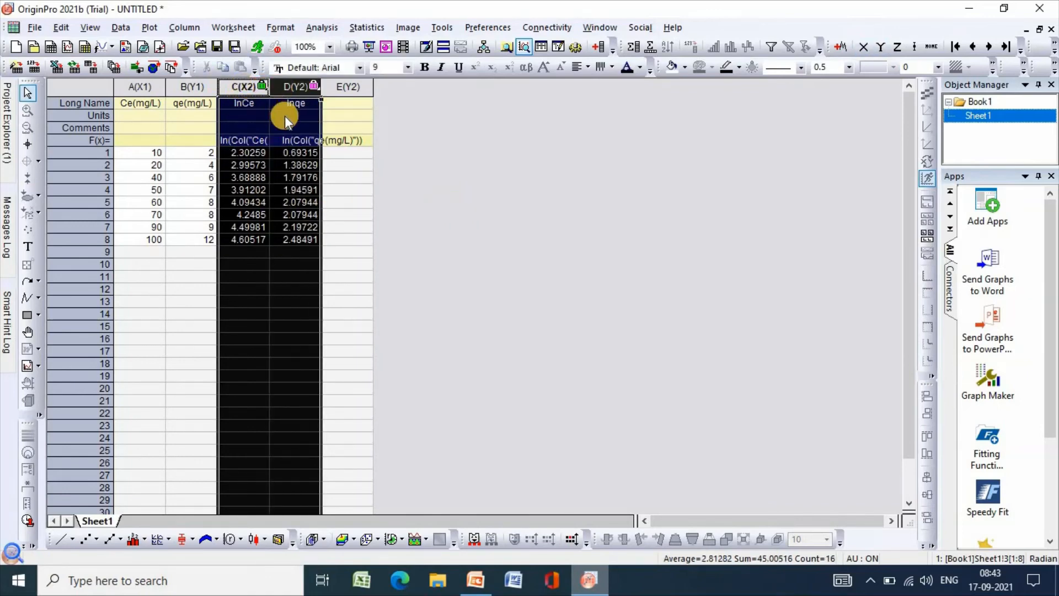
click(148, 27)
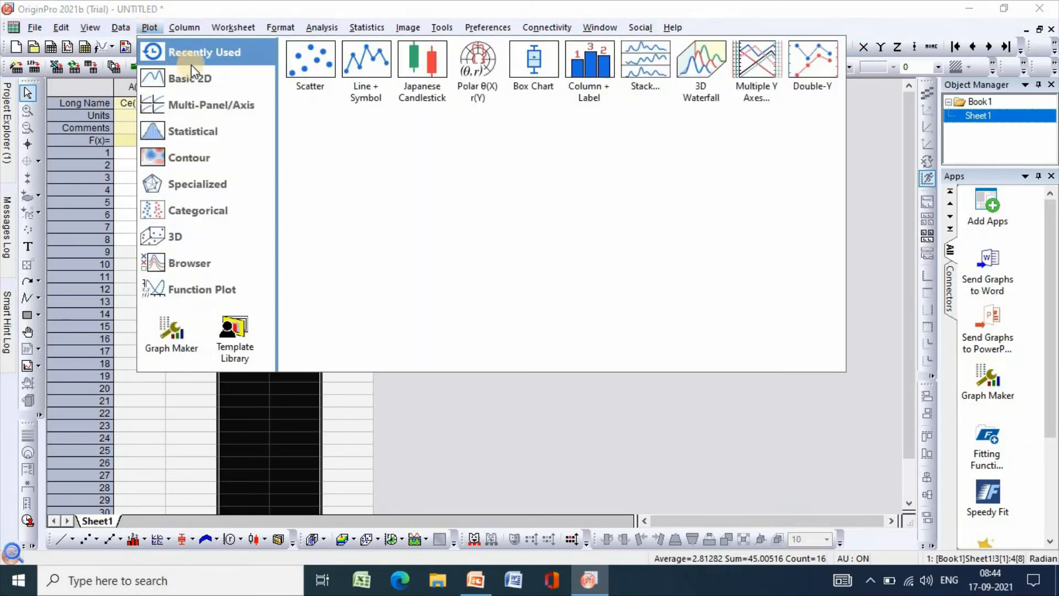
mouse_move(196, 79)
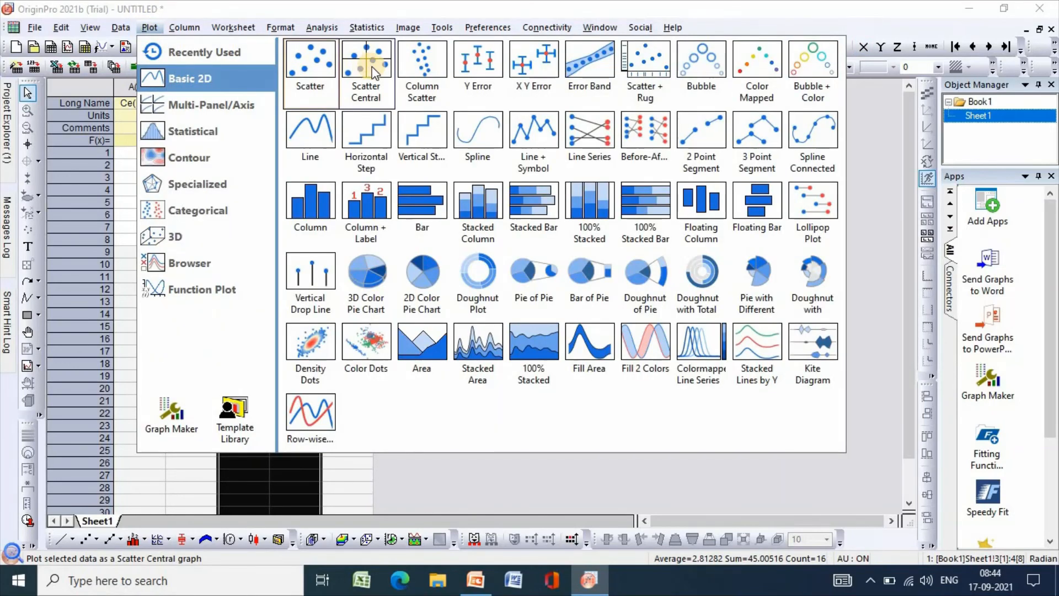
click(313, 131)
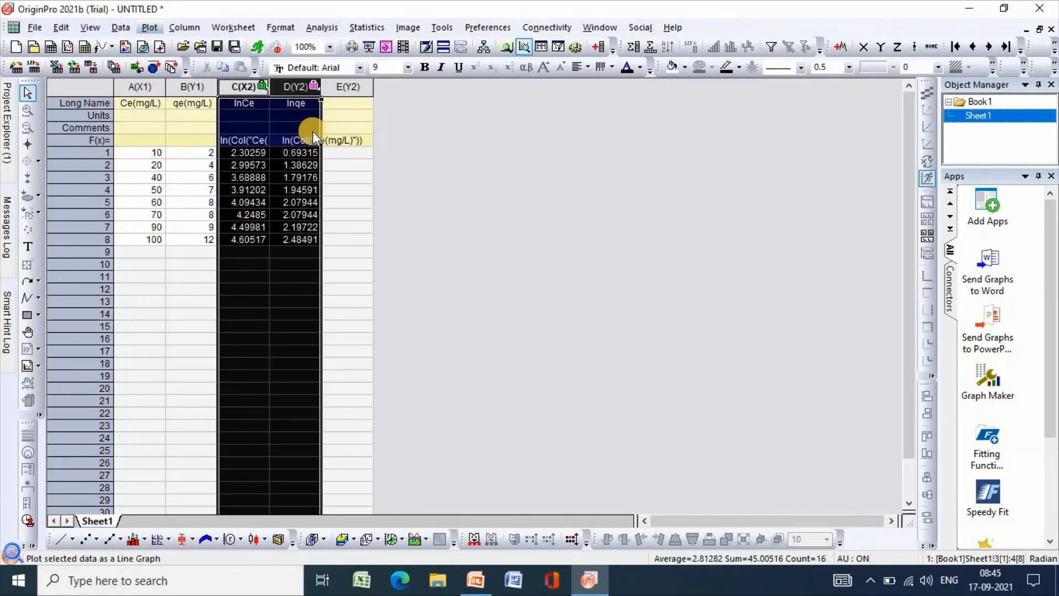